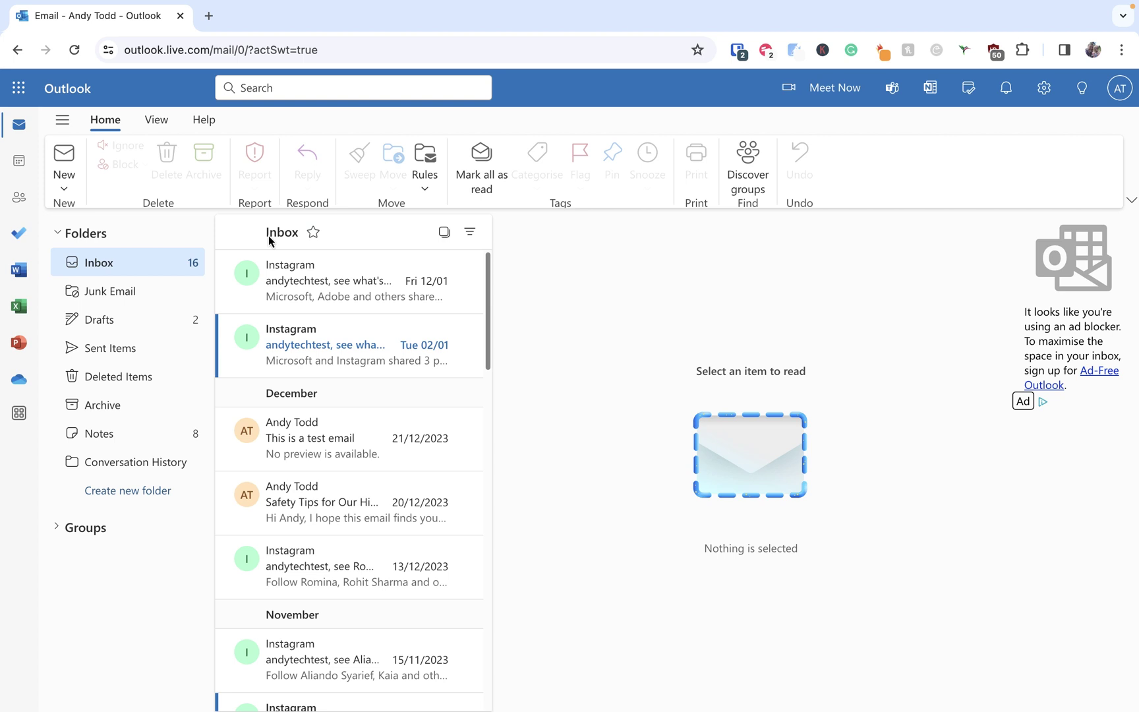
# Switch from Mail to People and reveal the New contact dropdown options.
pyautogui.click(21, 197)
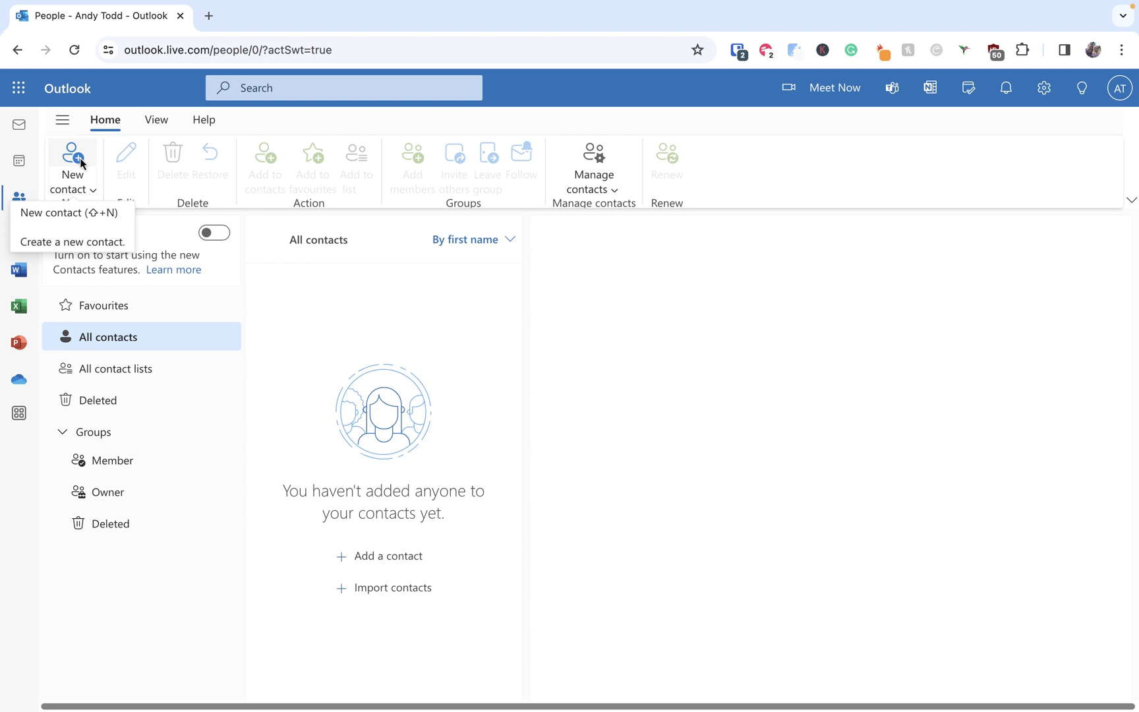
pyautogui.click(92, 193)
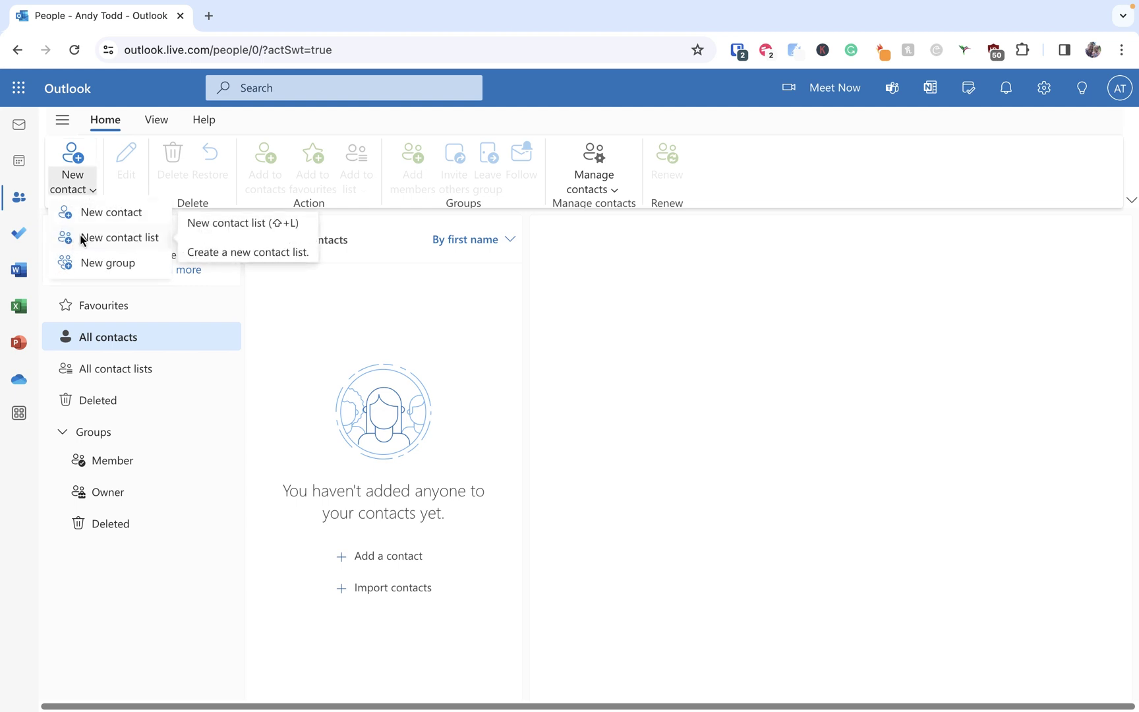
# Start a new contact list named 'Monthly reports', correcting the typo in the name.
pyautogui.click(115, 243)
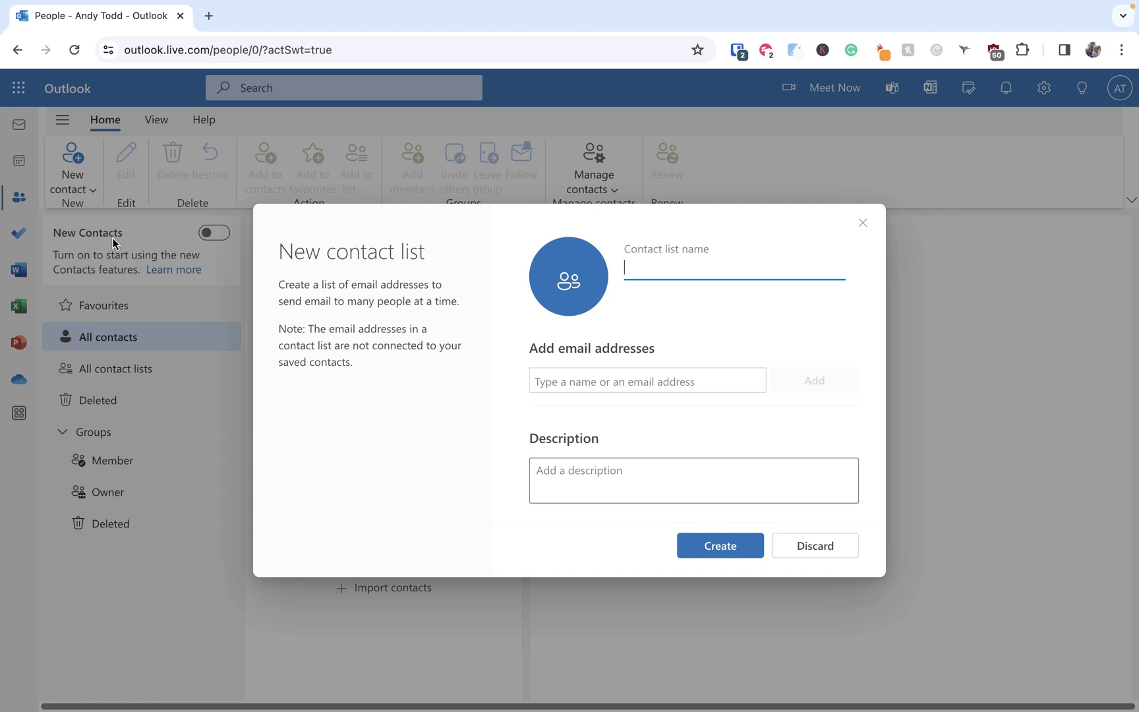
pyautogui.write('Monthy reports')
pyautogui.click(658, 268)
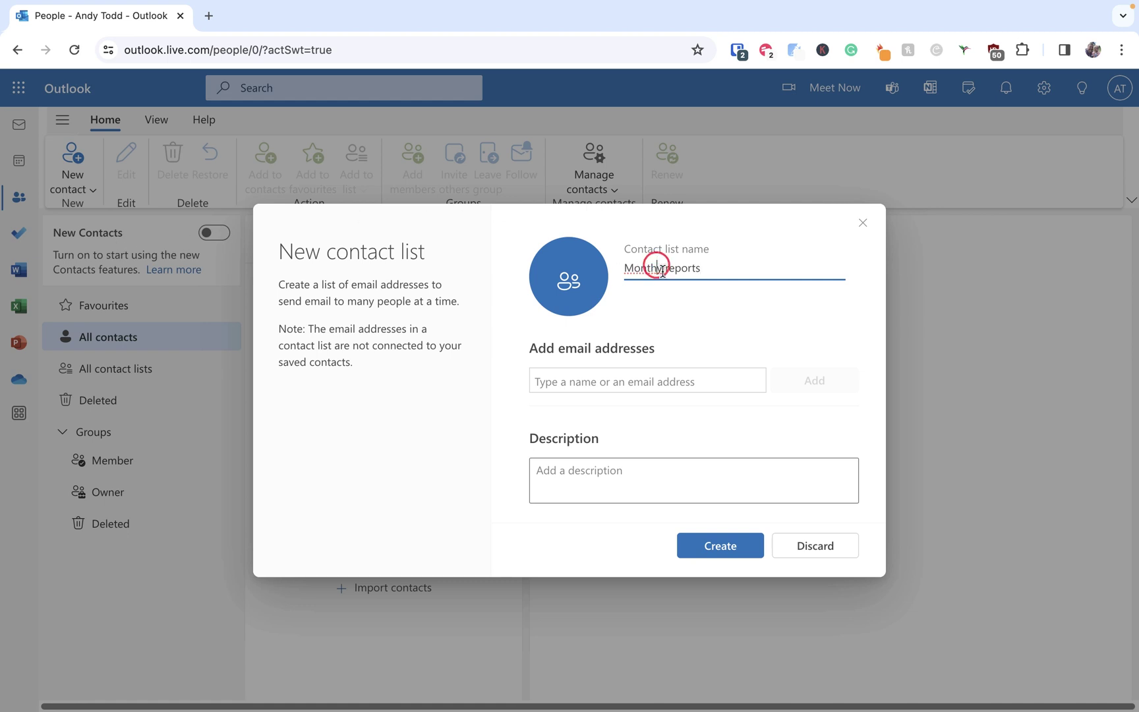
pyautogui.write('l')
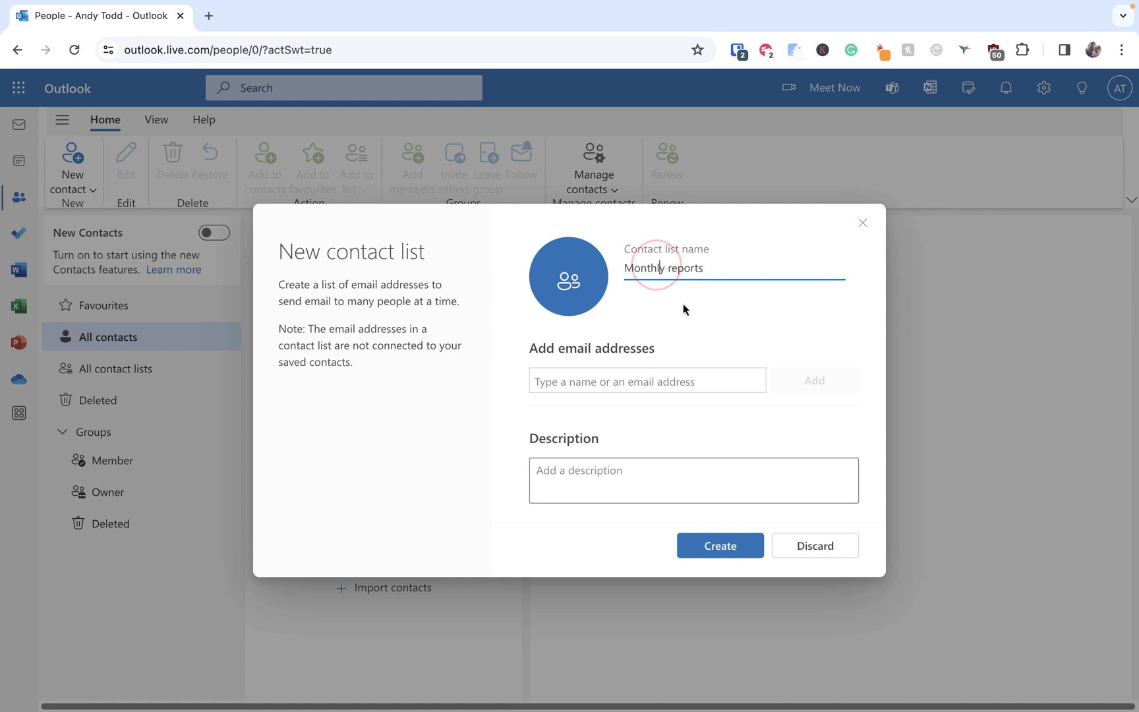
# Add four suggested email addresses, including the test address, as list members.
pyautogui.click(610, 381)
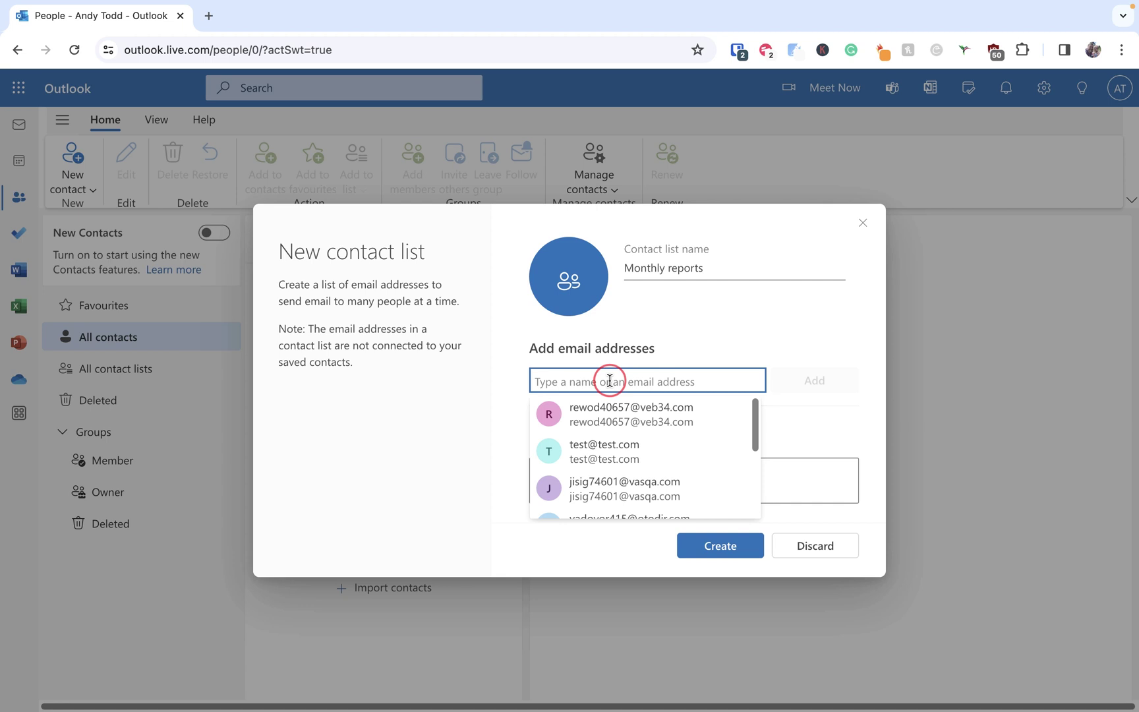
pyautogui.click(625, 414)
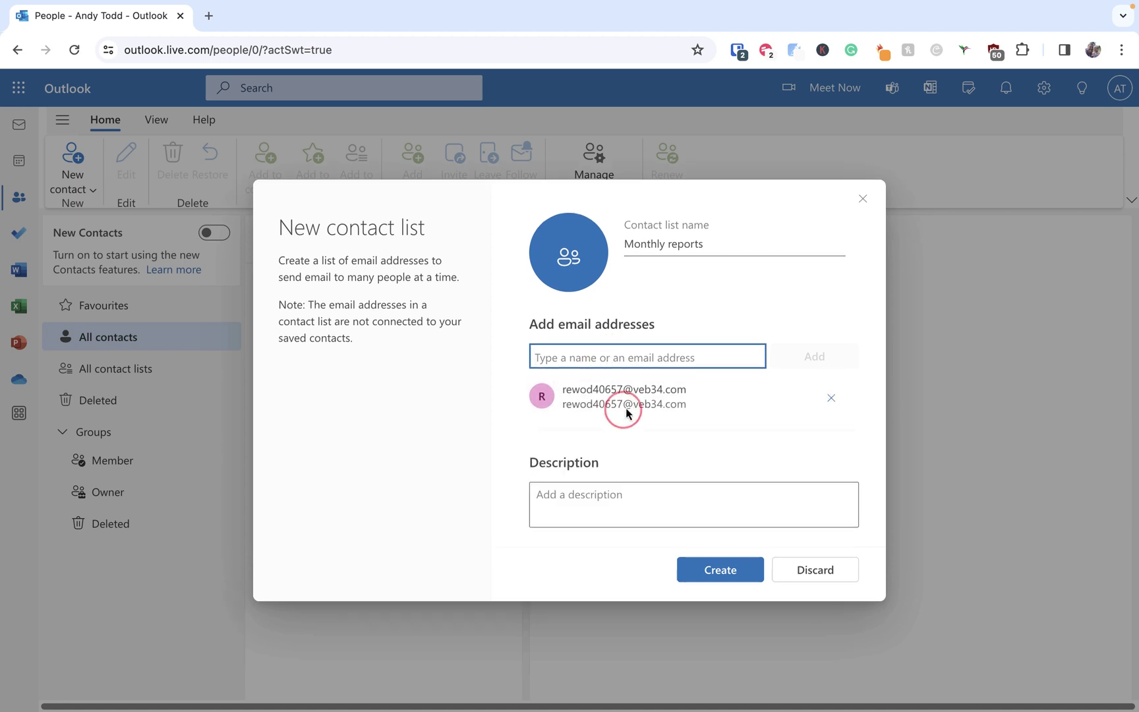
pyautogui.click(636, 360)
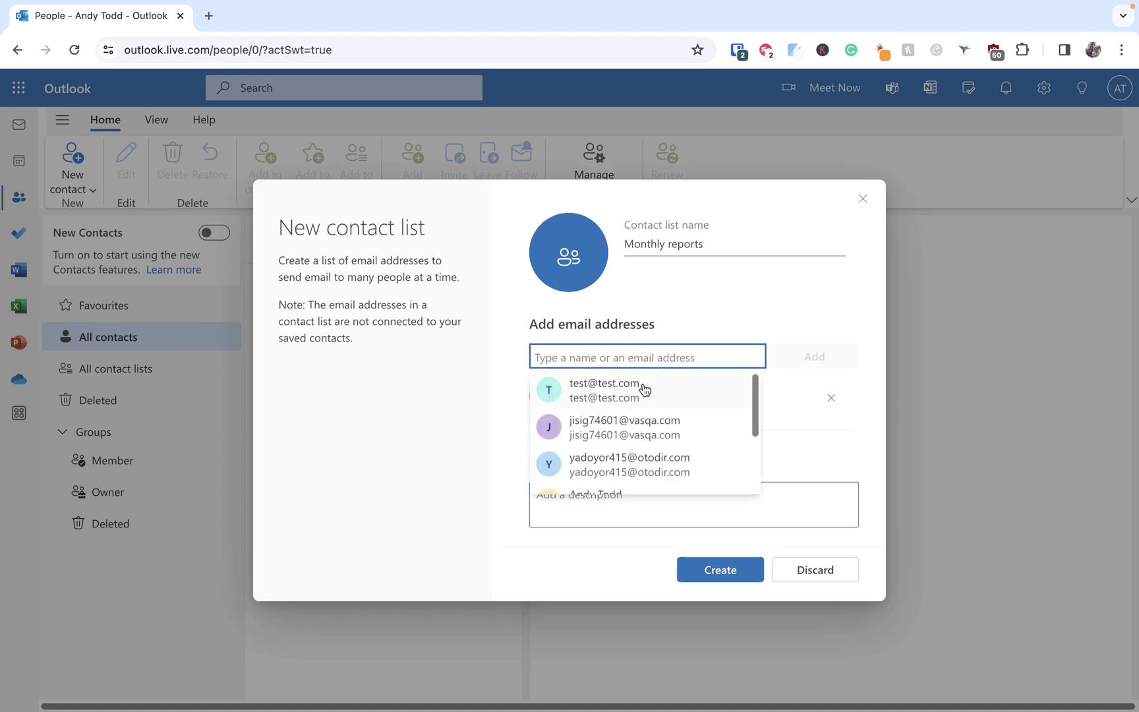
pyautogui.click(644, 390)
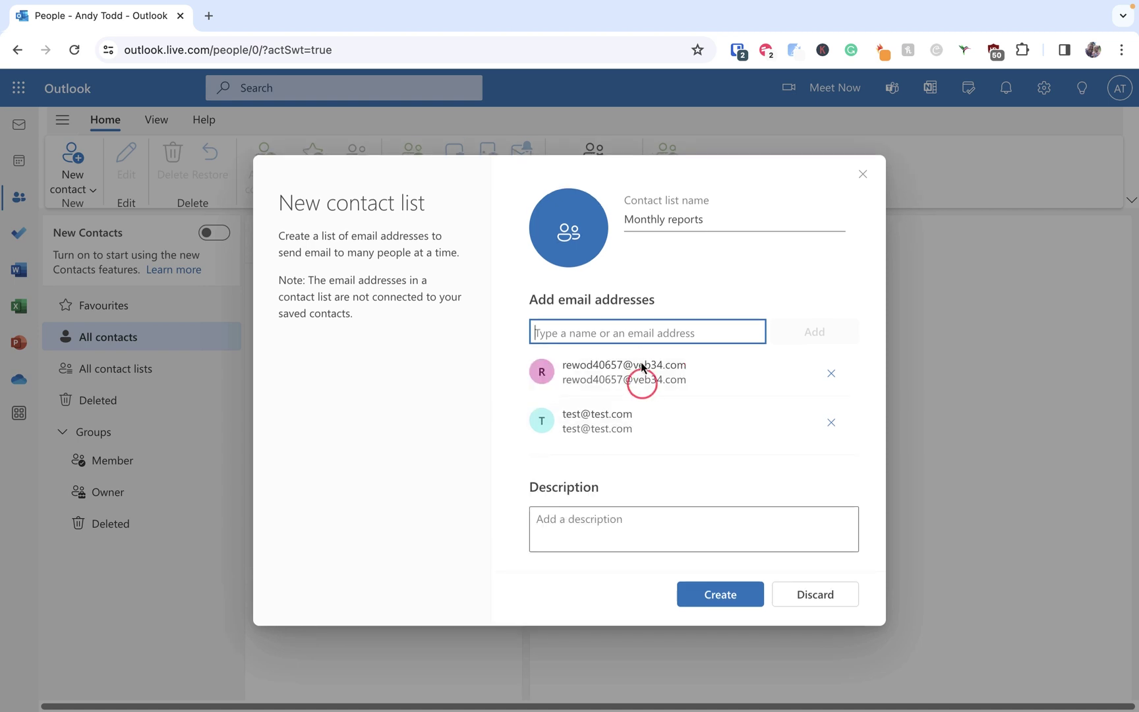
pyautogui.click(634, 333)
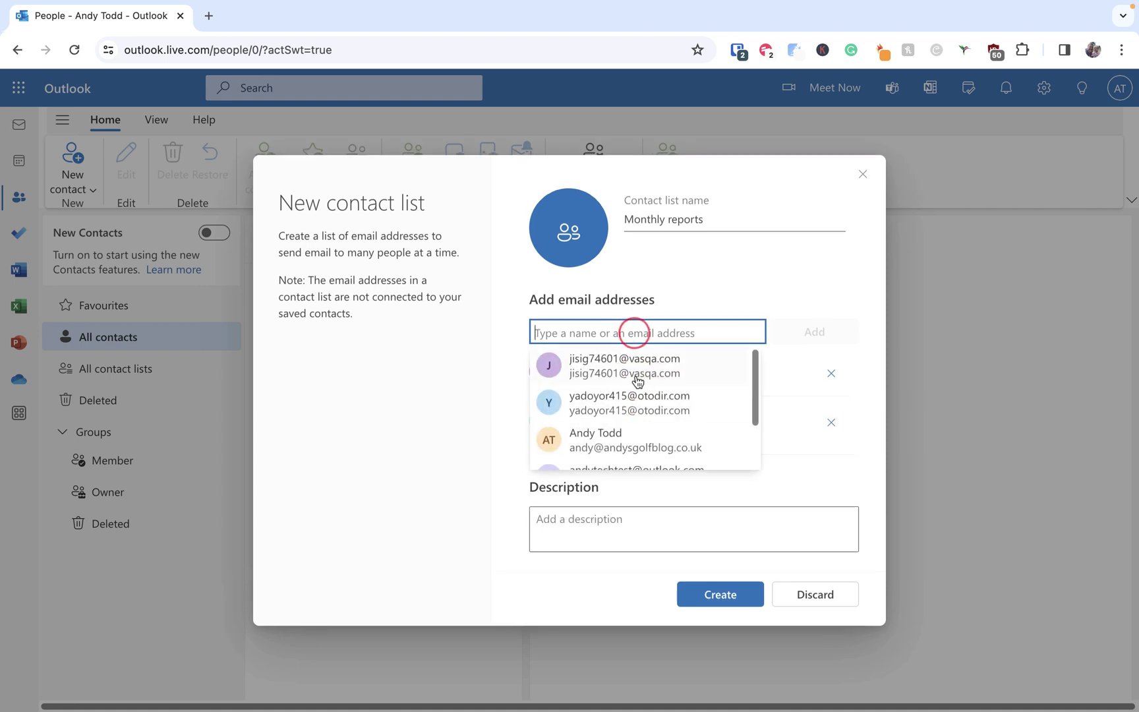
pyautogui.click(633, 410)
pyautogui.click(629, 308)
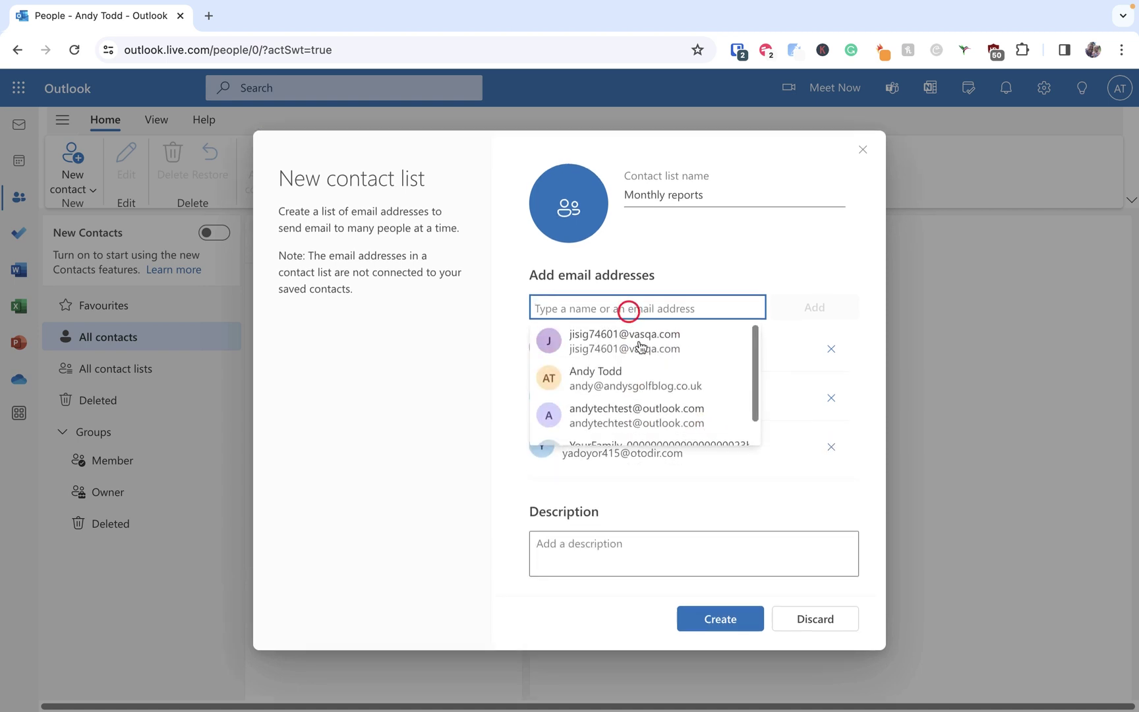
pyautogui.scroll(-2, 637, 407)
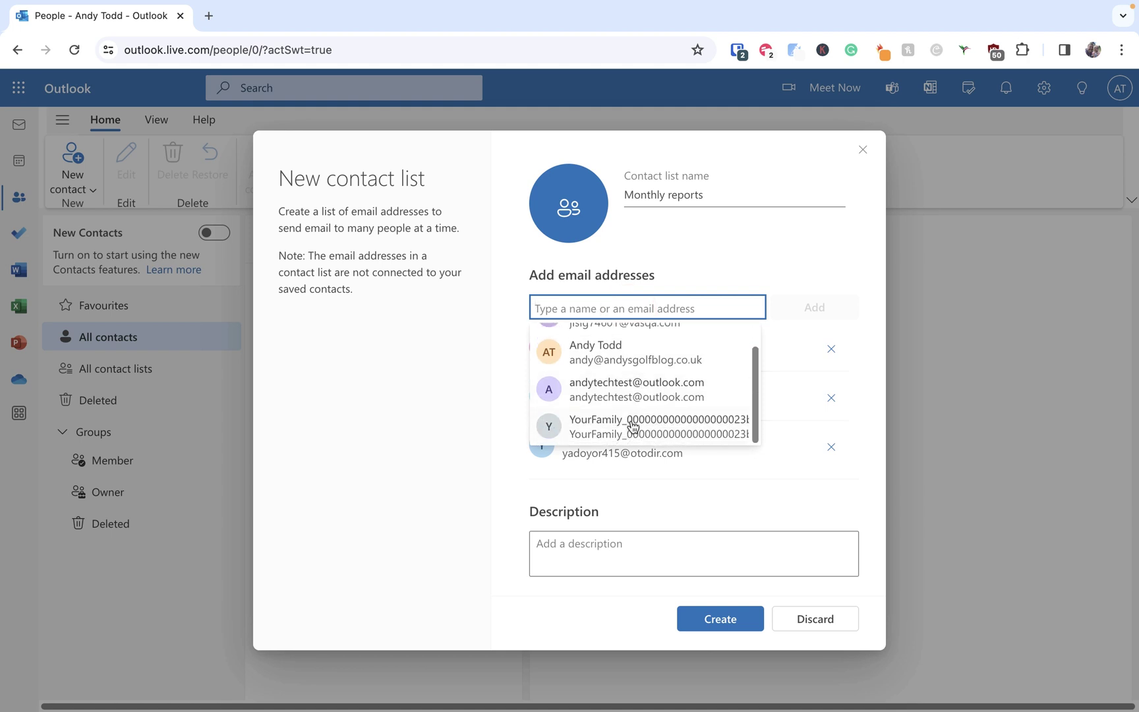
pyautogui.scroll(2, 632, 375)
pyautogui.click(620, 341)
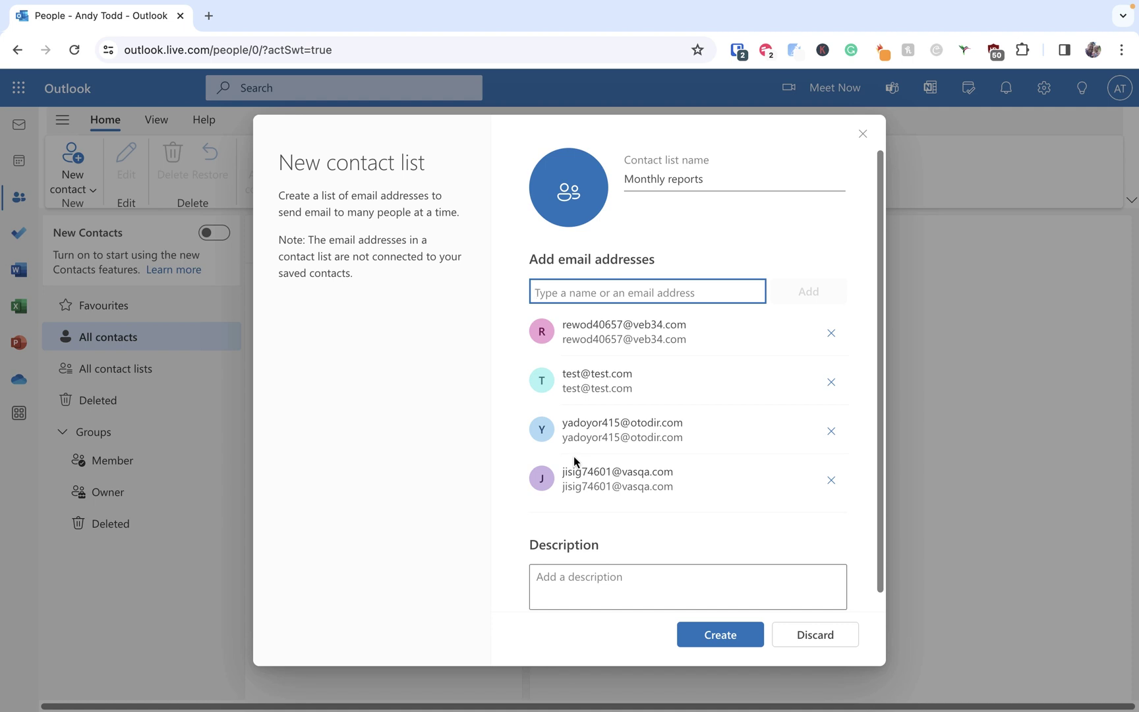
pyautogui.scroll(-1, 646, 570)
# Give the list the description 'Monthly reporting emails for financial updates' and create it.
pyautogui.click(619, 573)
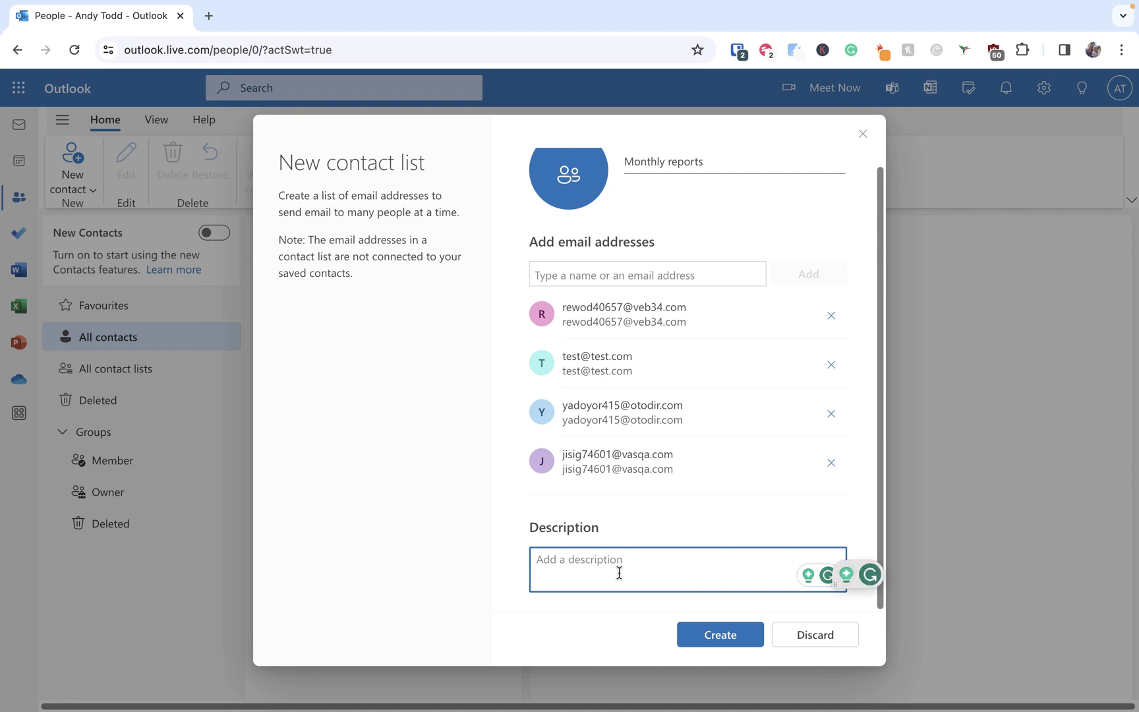
pyautogui.write('Monthly reporting emails for financial updates/')
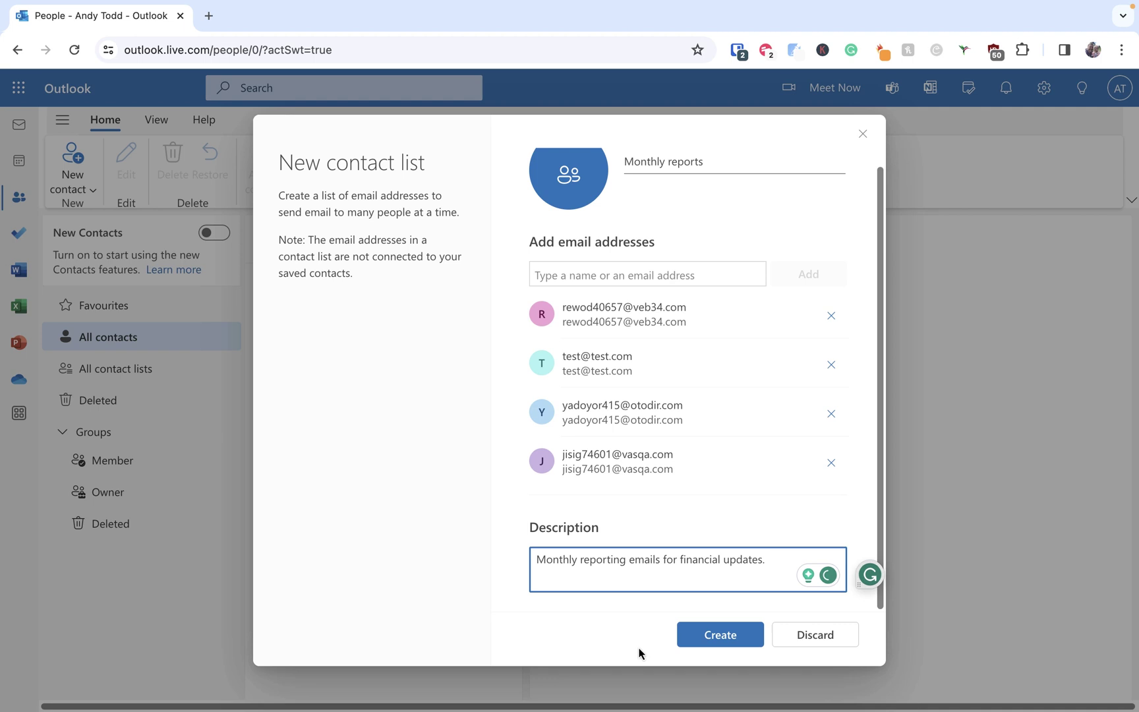
pyautogui.click(724, 643)
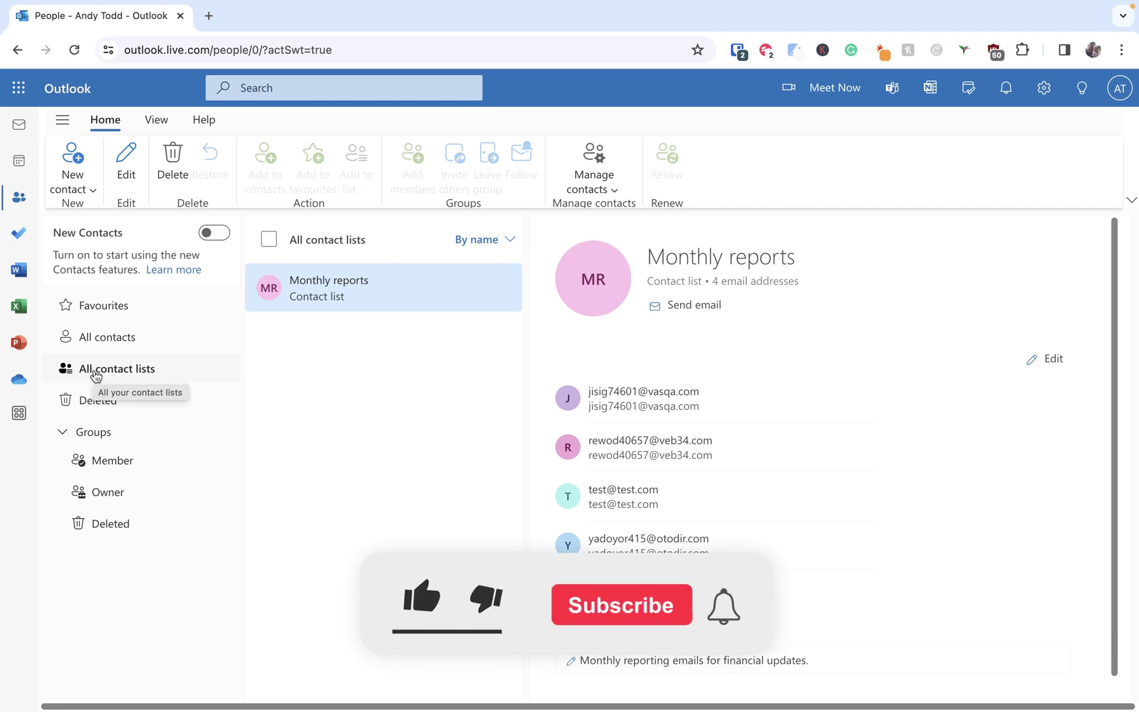
# Edit the Monthly reports list to remove the test address and save it.
pyautogui.click(173, 373)
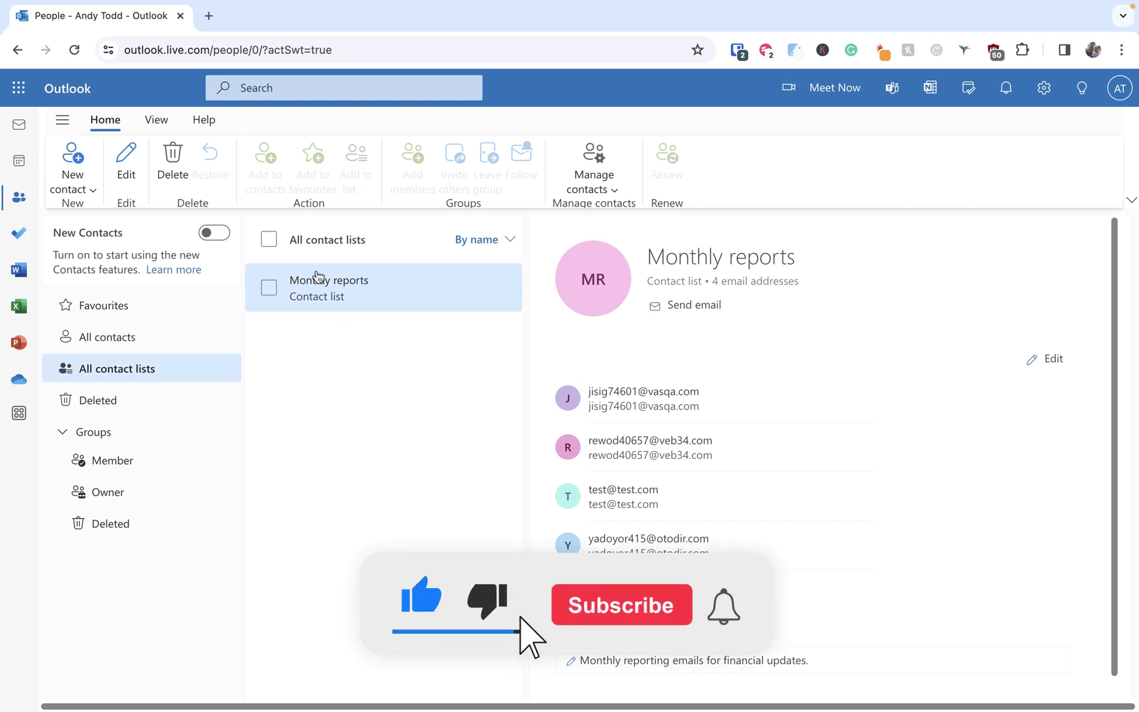
pyautogui.click(388, 287)
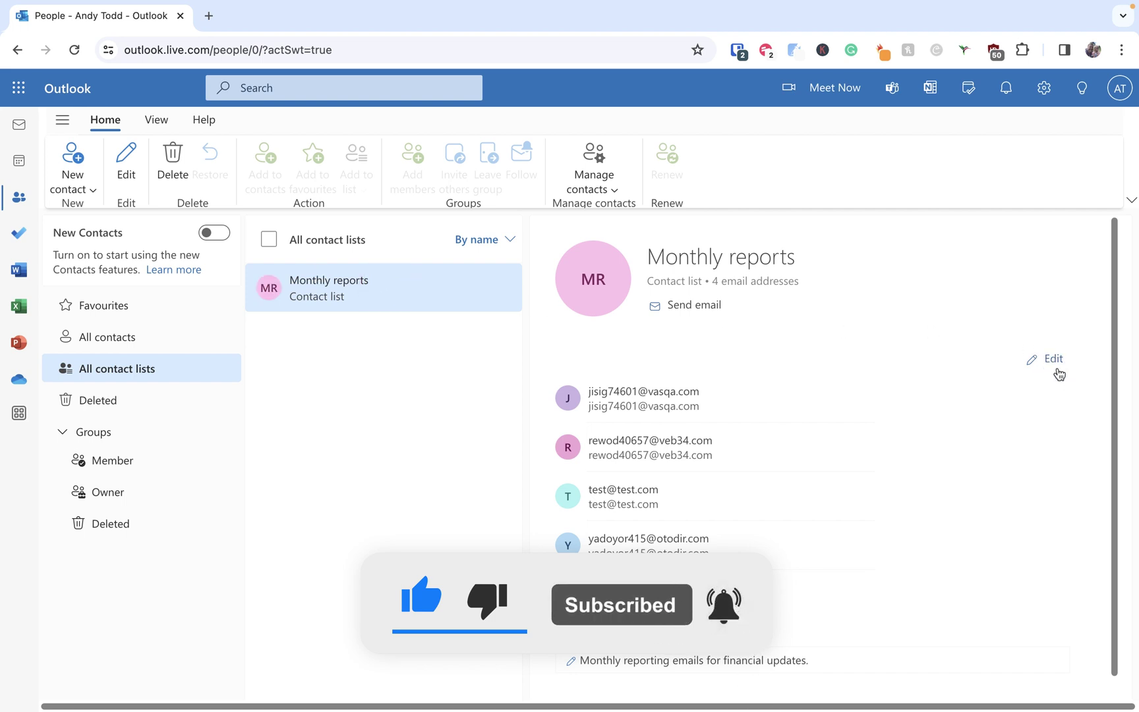
pyautogui.click(125, 161)
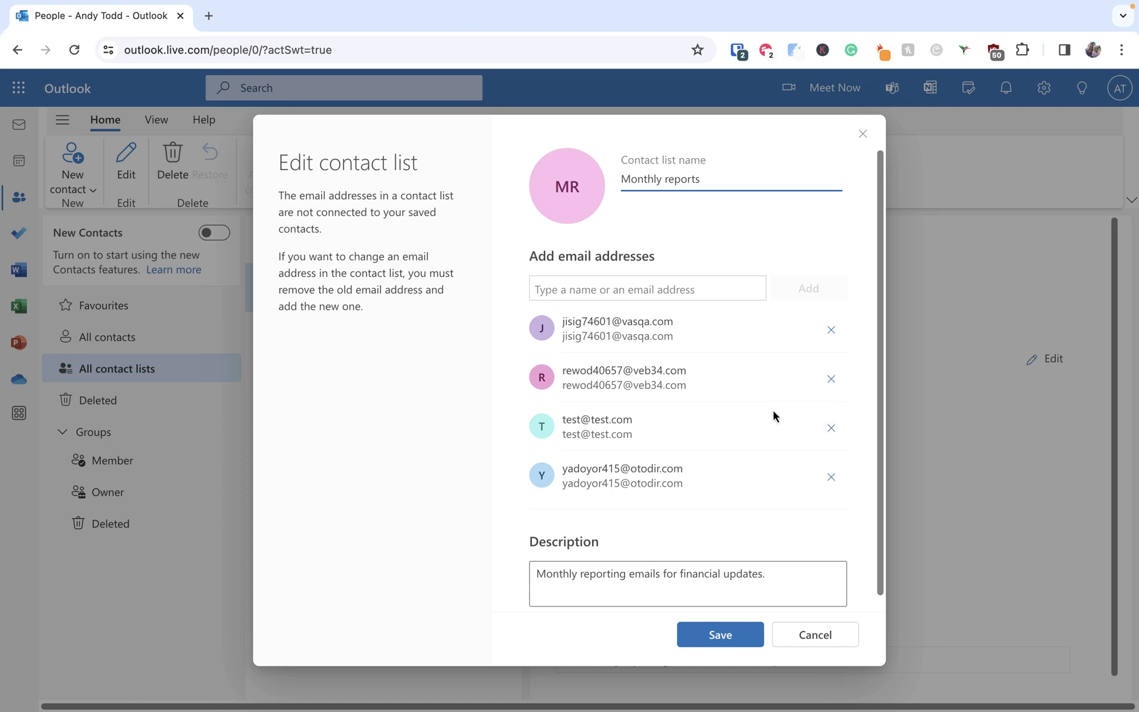
pyautogui.click(830, 428)
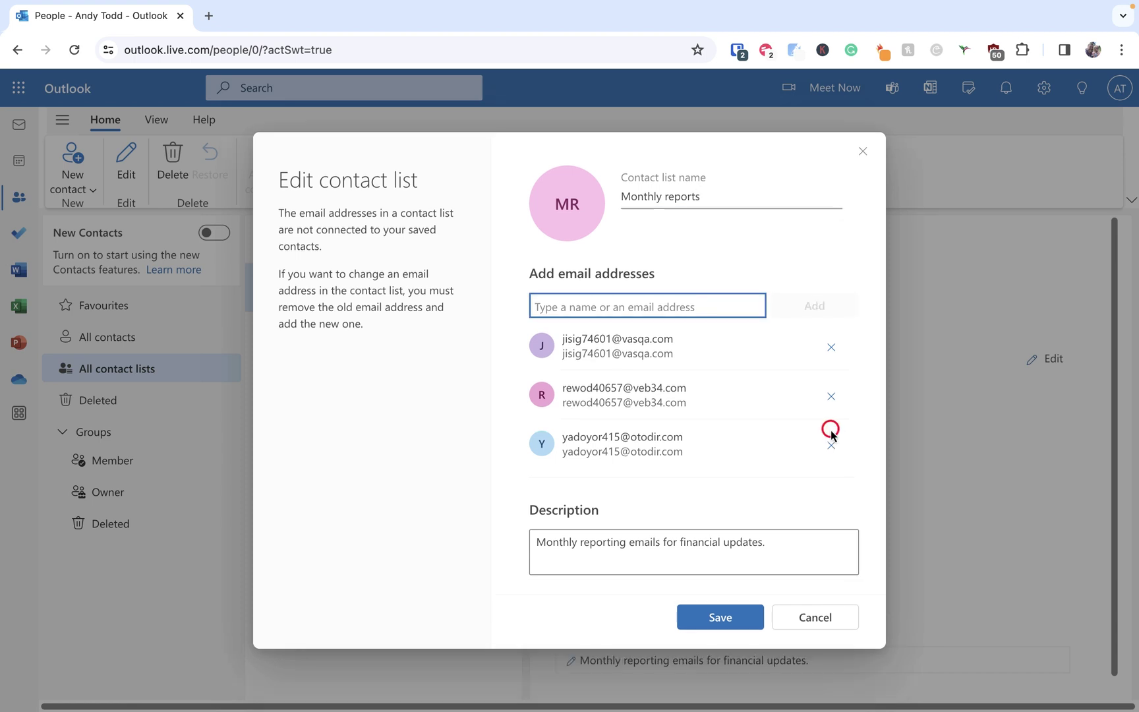
pyautogui.click(720, 617)
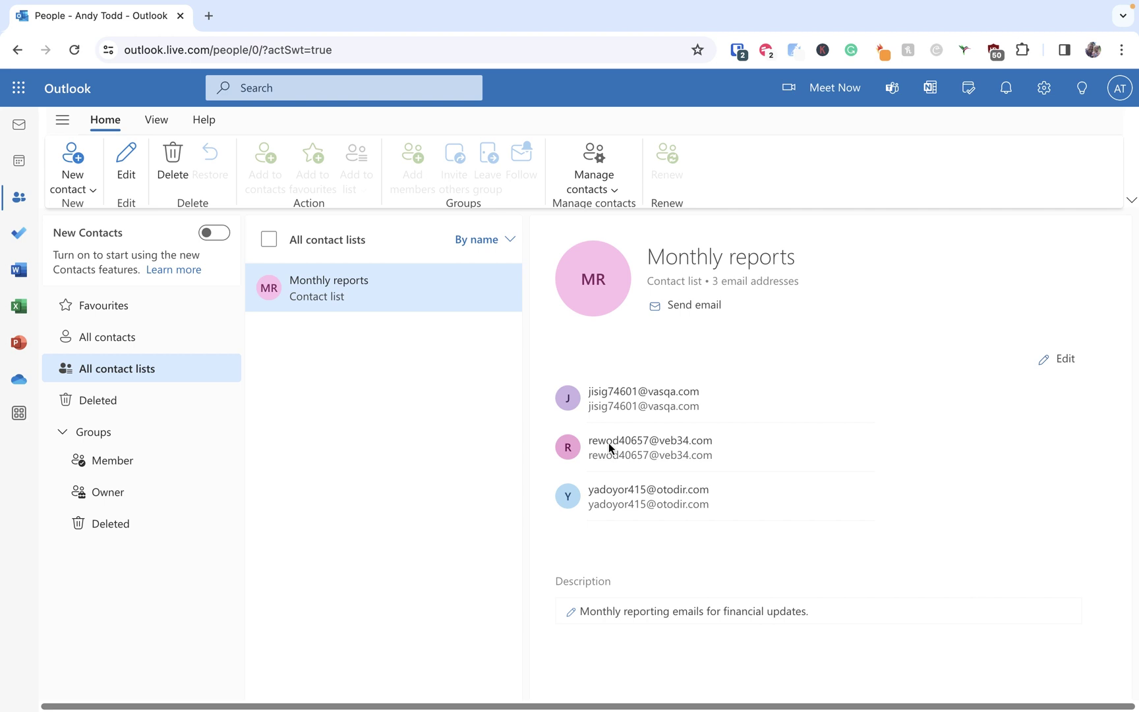
# Discard the separate-tab email to the list and start a new blank message in Mail.
pyautogui.click(692, 307)
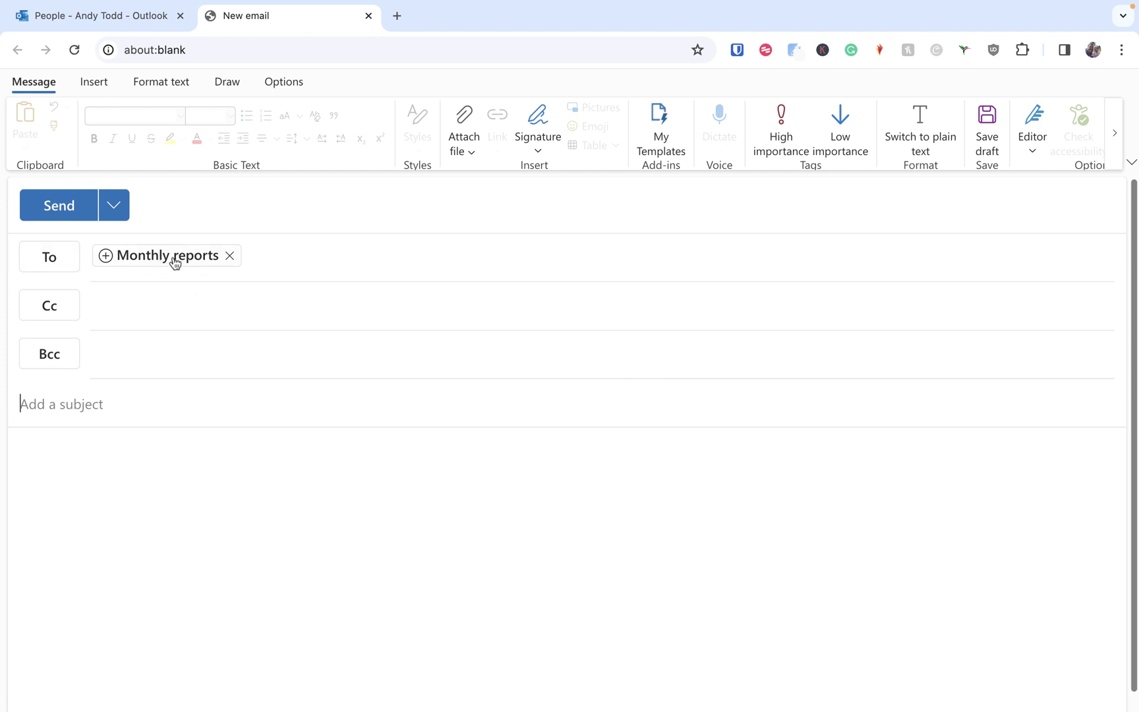
pyautogui.click(368, 15)
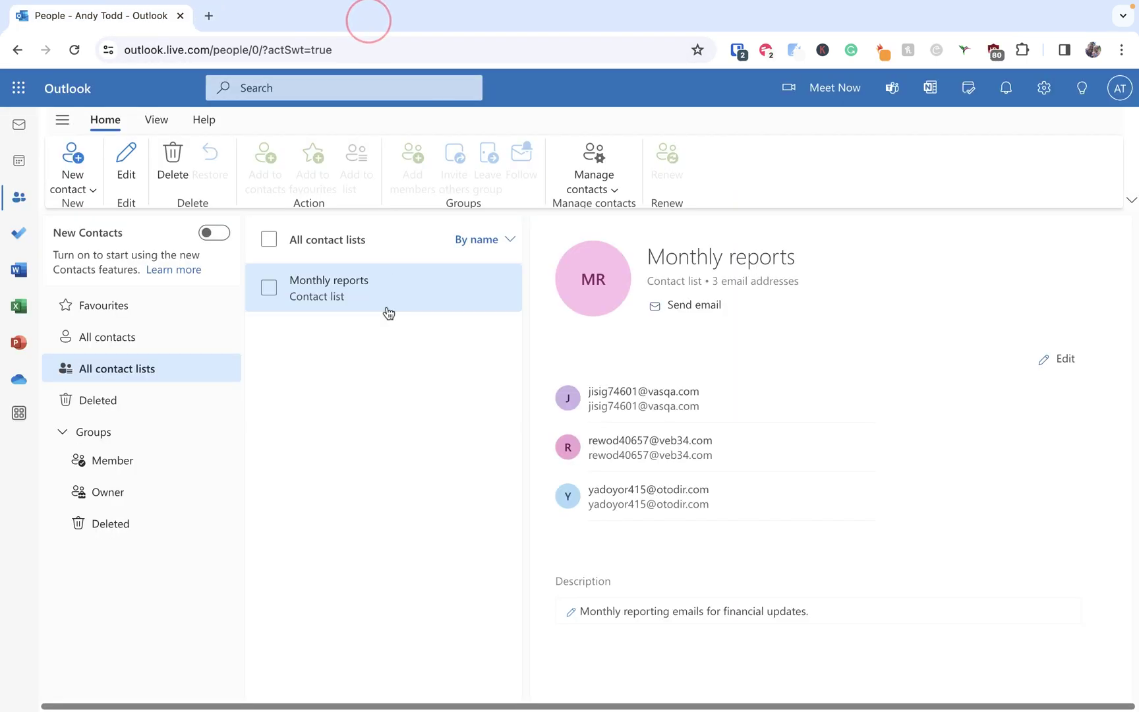
pyautogui.click(25, 131)
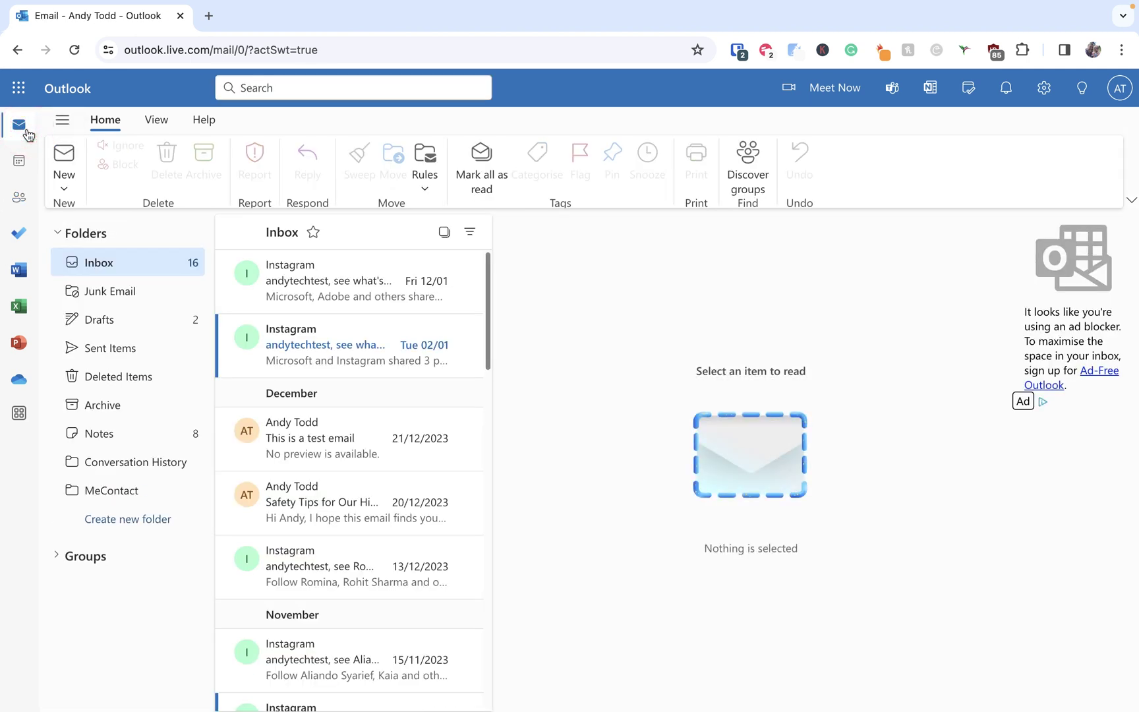
pyautogui.click(66, 155)
# Paste the prepared financial-update text into the body and change the greeting to 'Dear all,'.
pyautogui.click(612, 493)
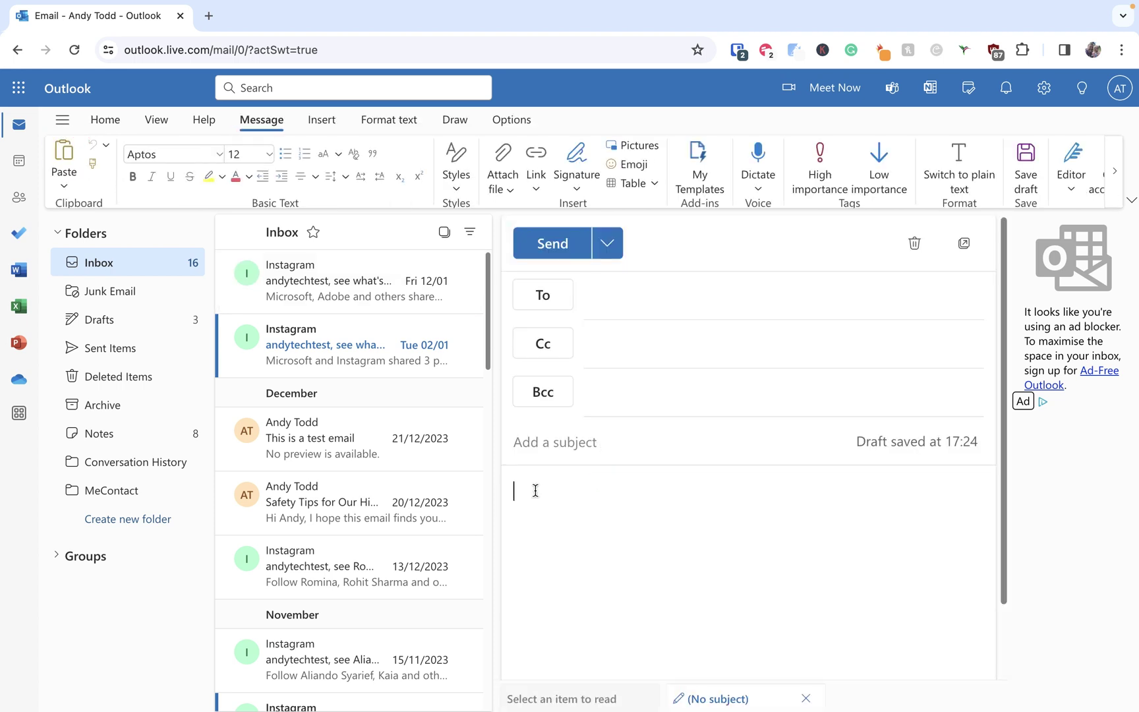
pyautogui.hotkey('ctrl', 'v')
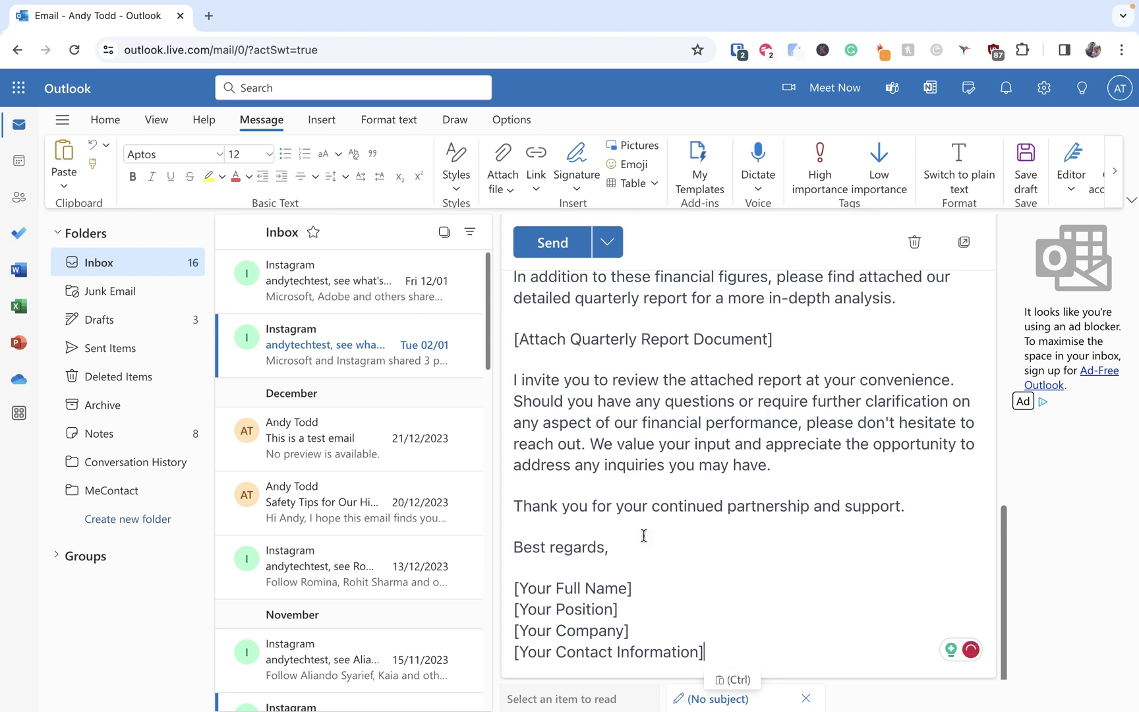
pyautogui.scroll(10, 643, 535)
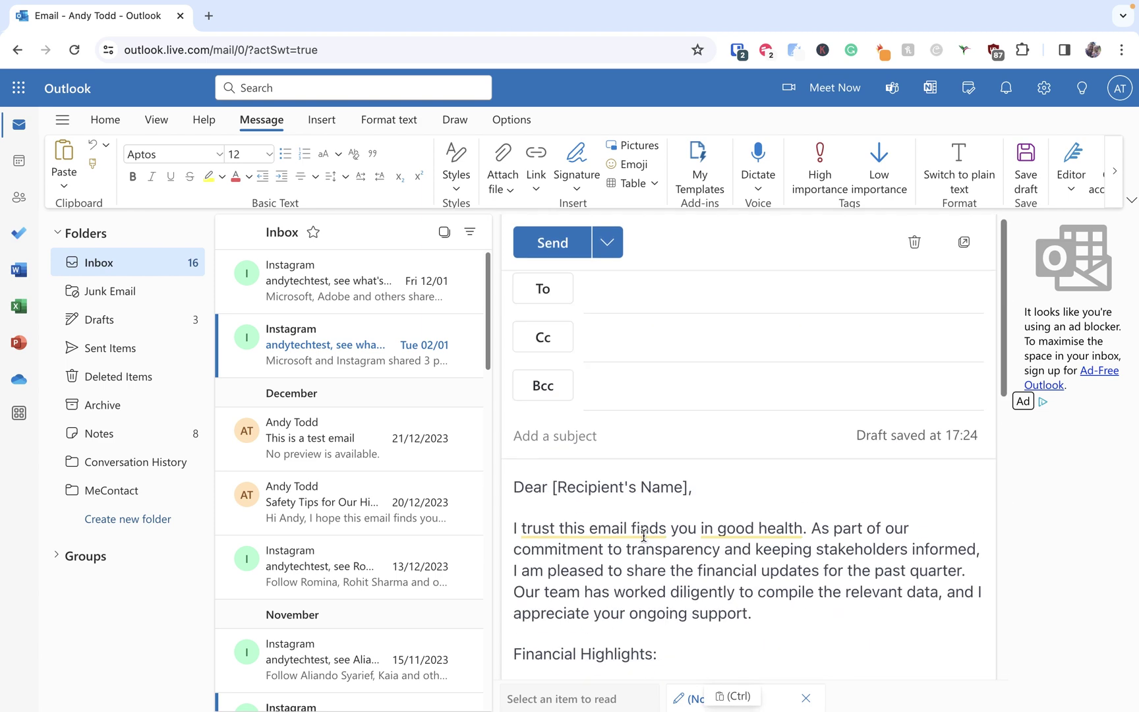
pyautogui.moveTo(687, 486); pyautogui.dragTo(551, 489)
pyautogui.press('BackSpace')
pyautogui.write('all,')
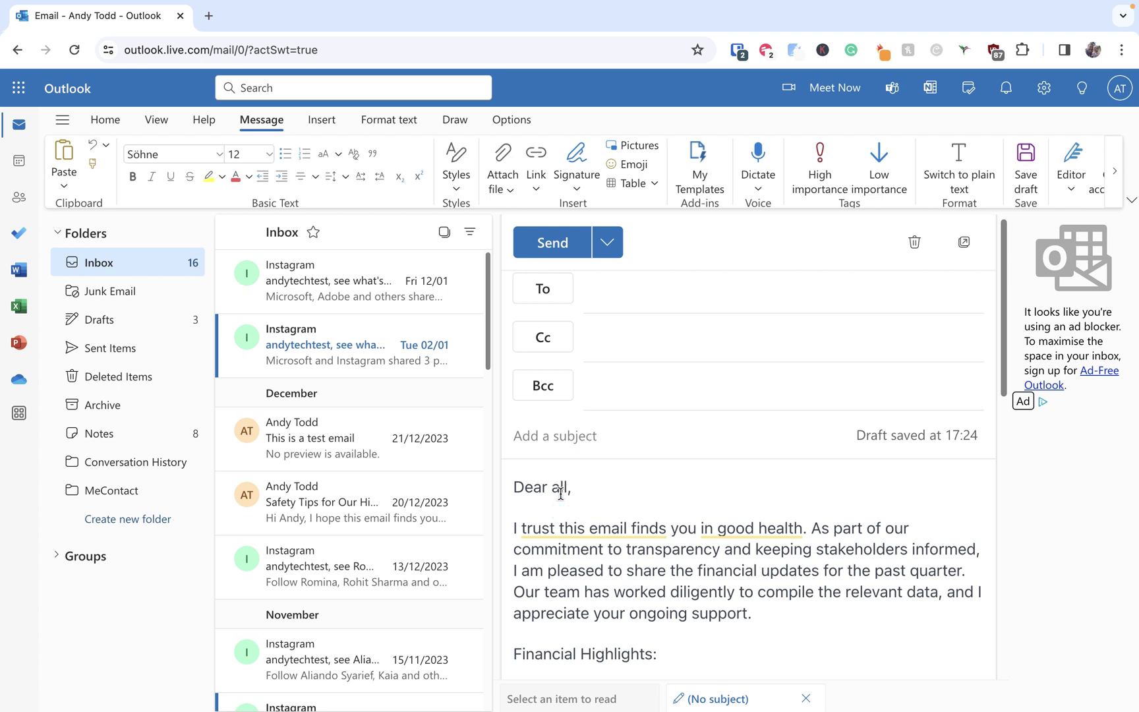
# Set the subject to 'Feb Financial Updates', correcting the misspelling of Financial.
pyautogui.click(568, 440)
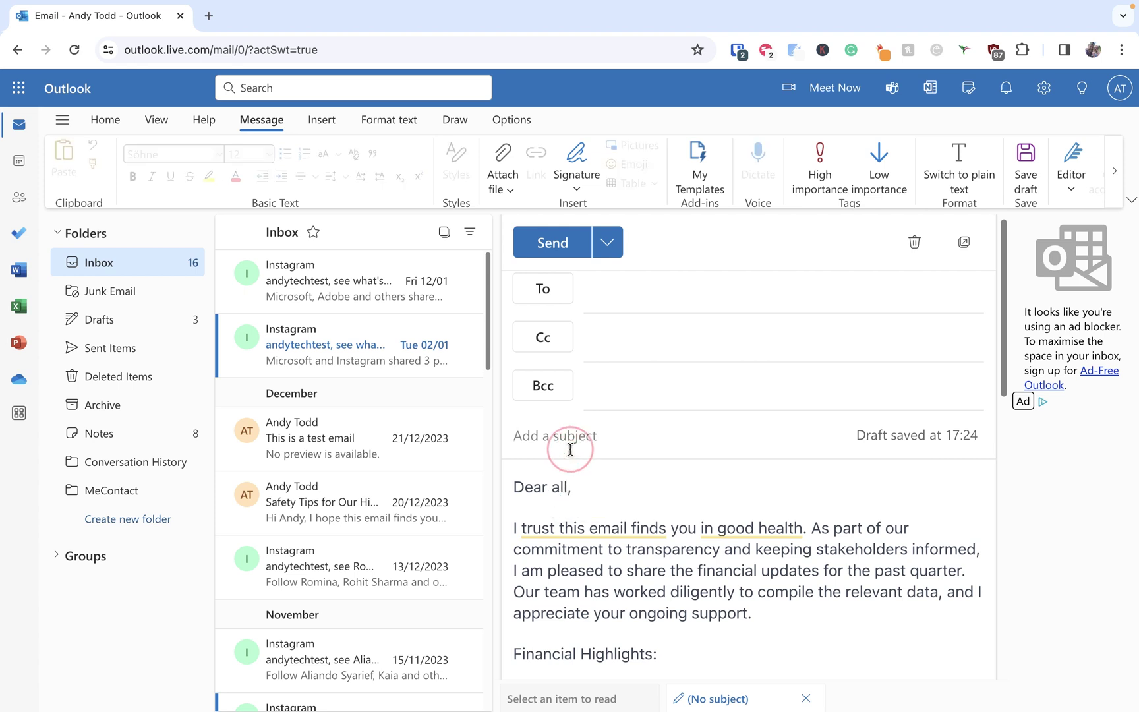
pyautogui.write('Feb ')
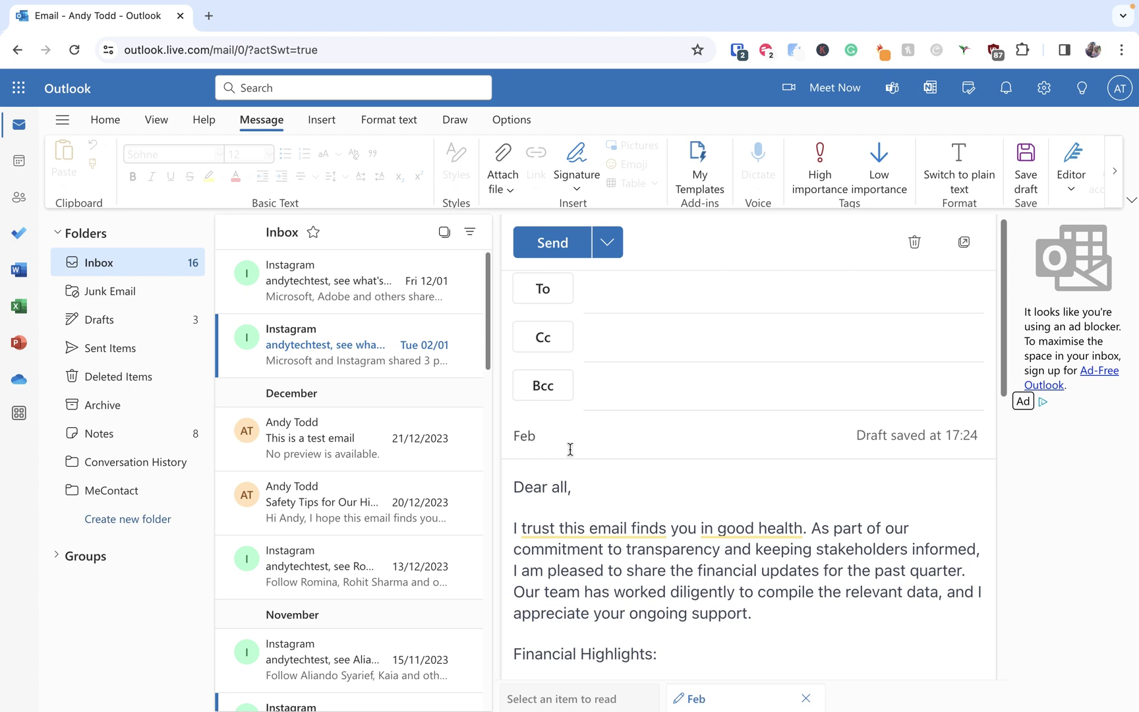
pyautogui.write('Finacial Updates')
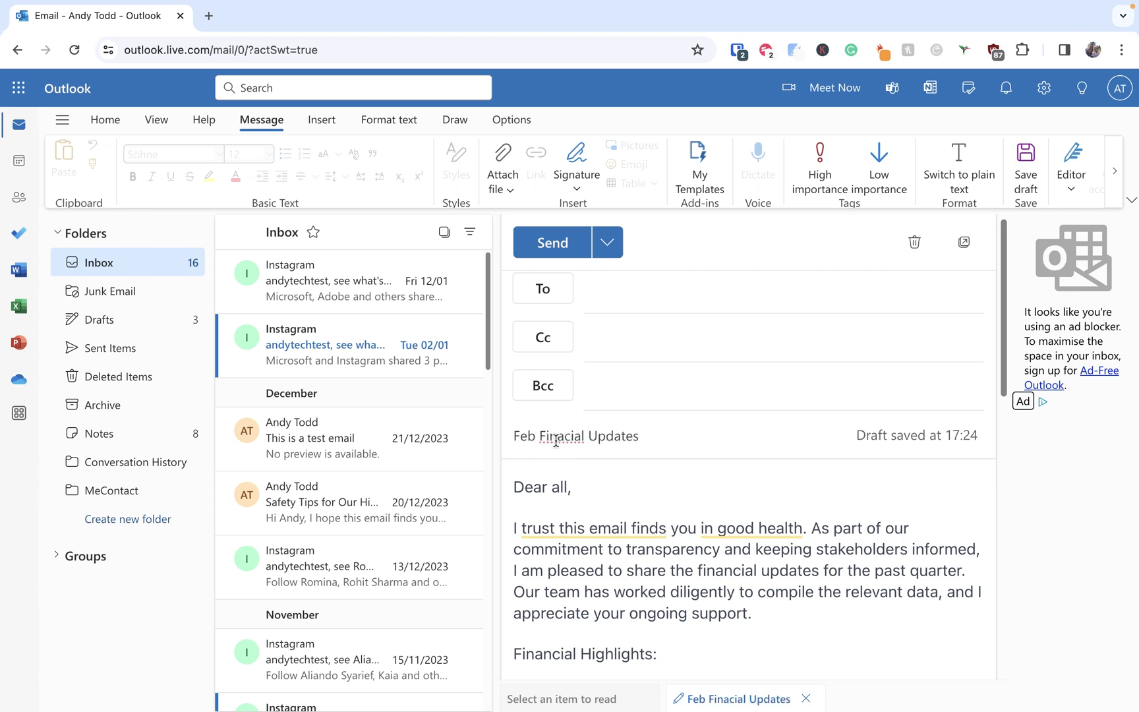
pyautogui.rightClick(556, 441)
pyautogui.click(603, 257)
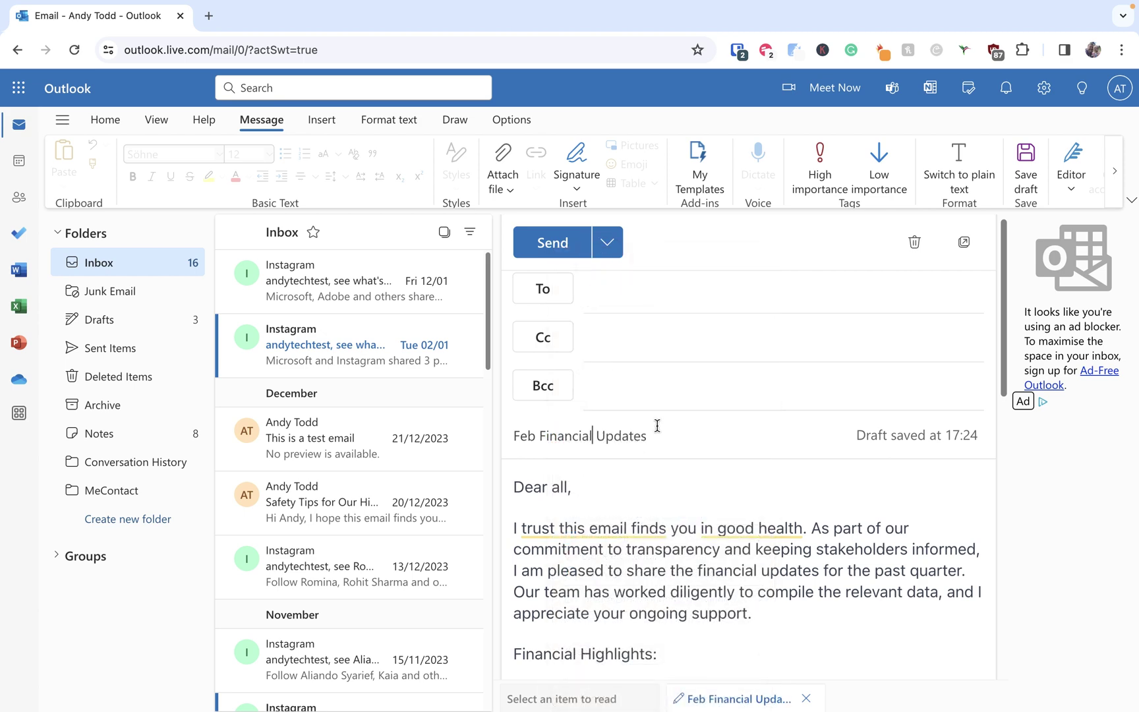
pyautogui.click(619, 295)
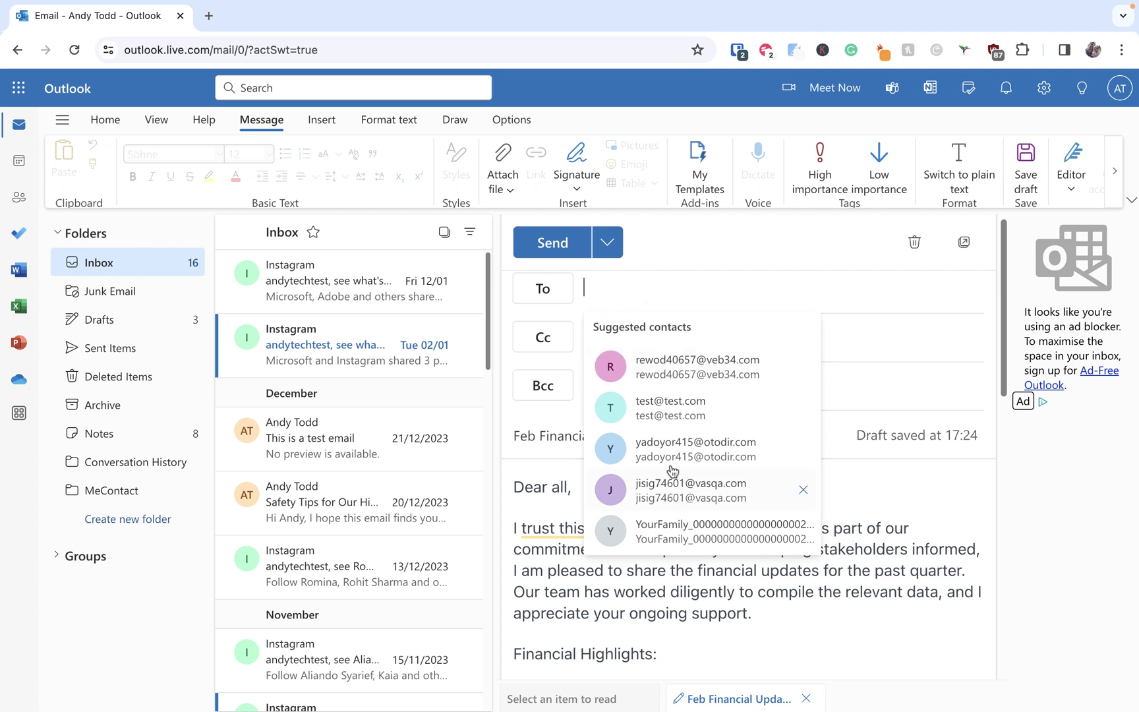
# Address the draft to the Monthly reports contact list by searching 'monthly'.
pyautogui.click(623, 293)
pyautogui.write('monthly')
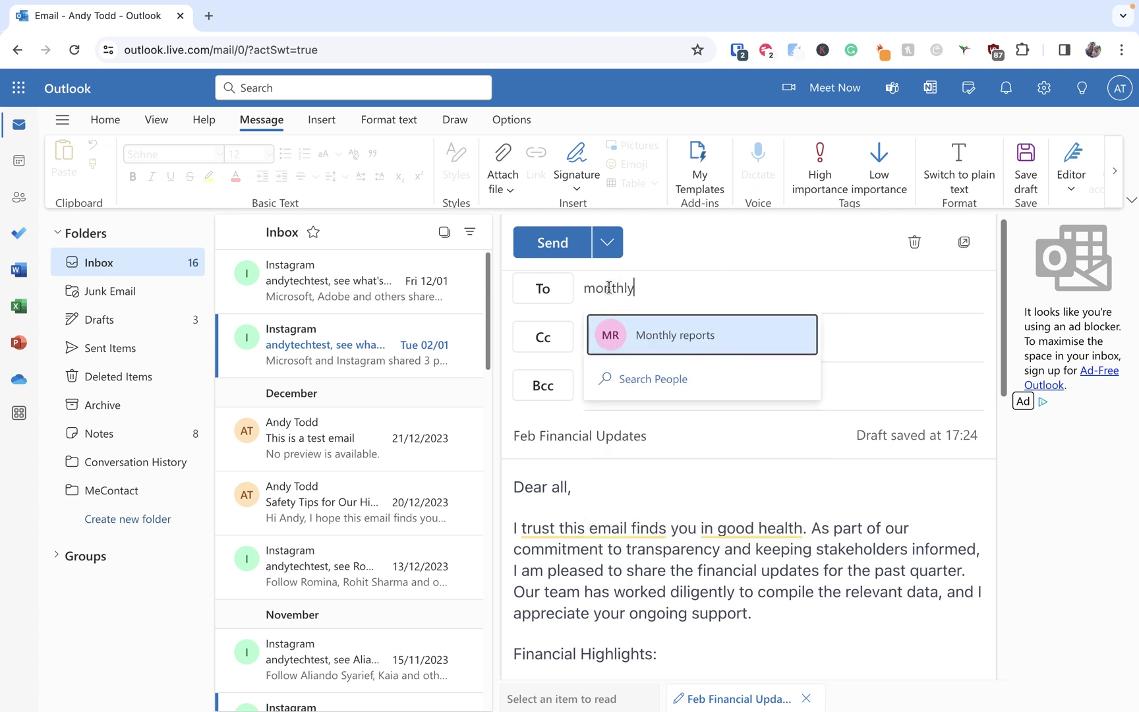
pyautogui.click(675, 336)
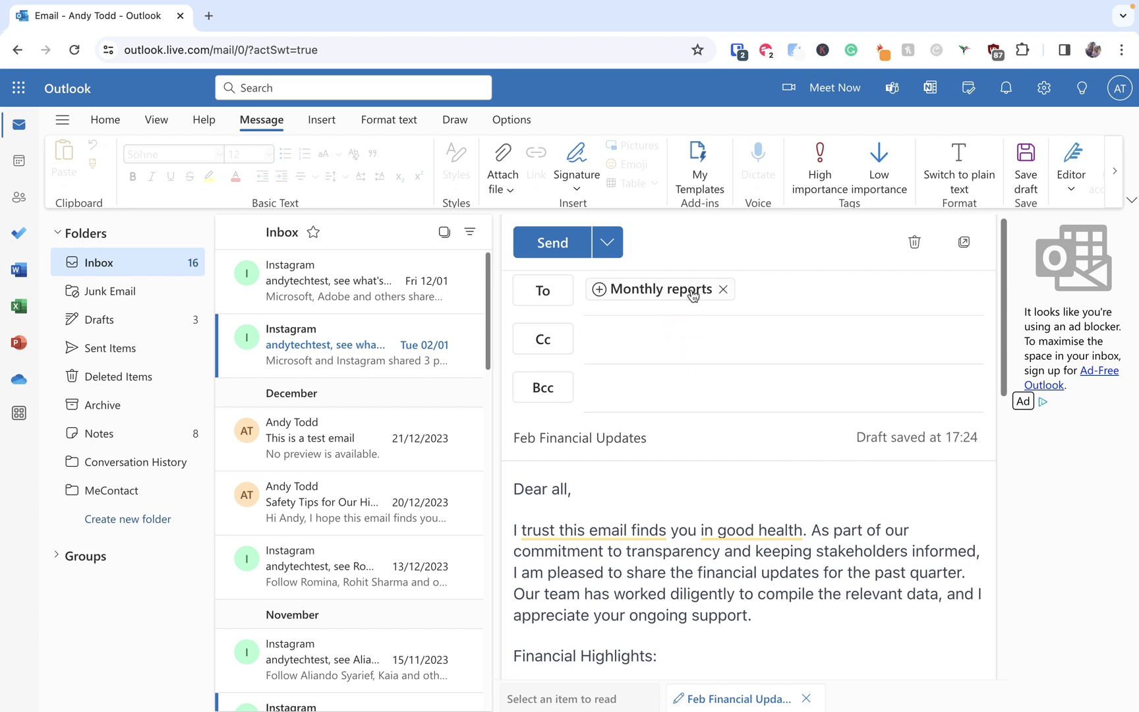
pyautogui.moveTo(663, 290); pyautogui.dragTo(653, 392)
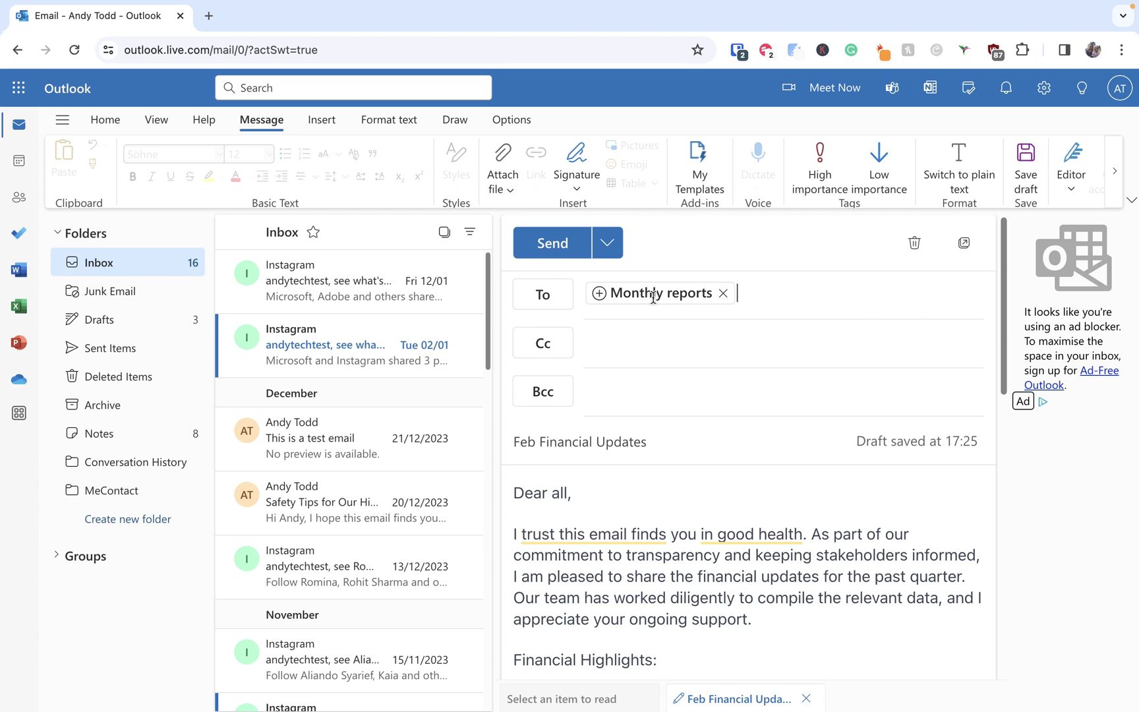
# Expand Monthly reports into its addresses, remove the first member, and send the email.
pyautogui.click(601, 295)
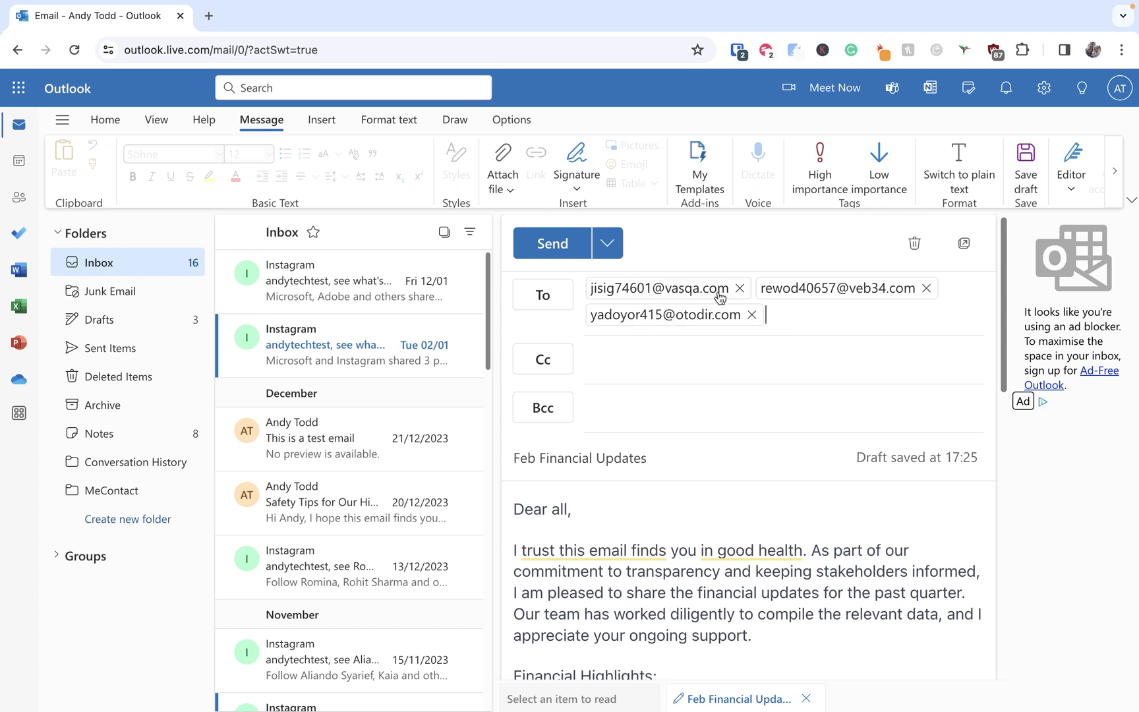
pyautogui.click(740, 290)
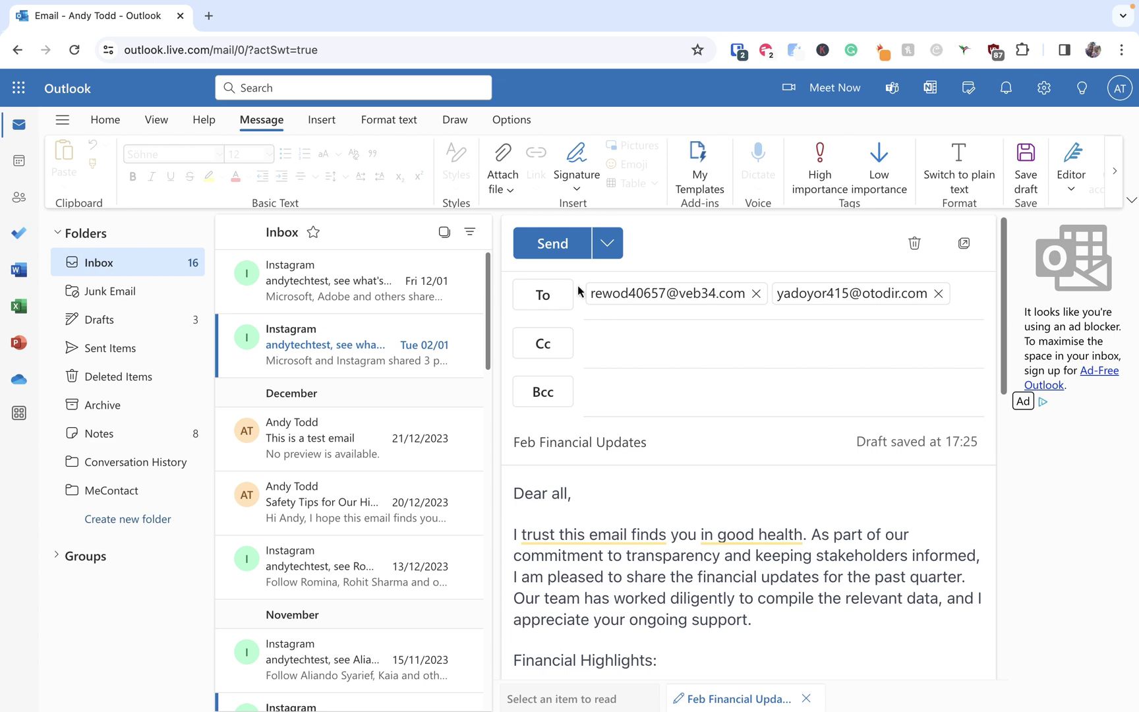
pyautogui.click(564, 246)
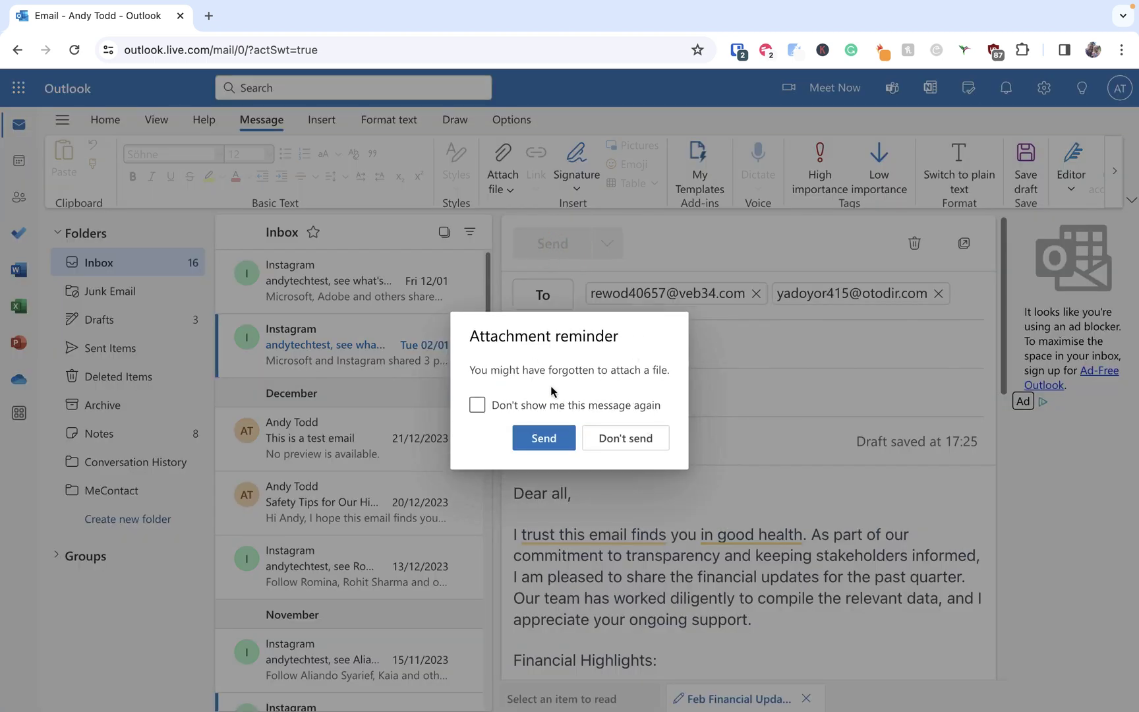
# Confirm sending the Feb Financial Updates email without an attachment.
pyautogui.click(546, 446)
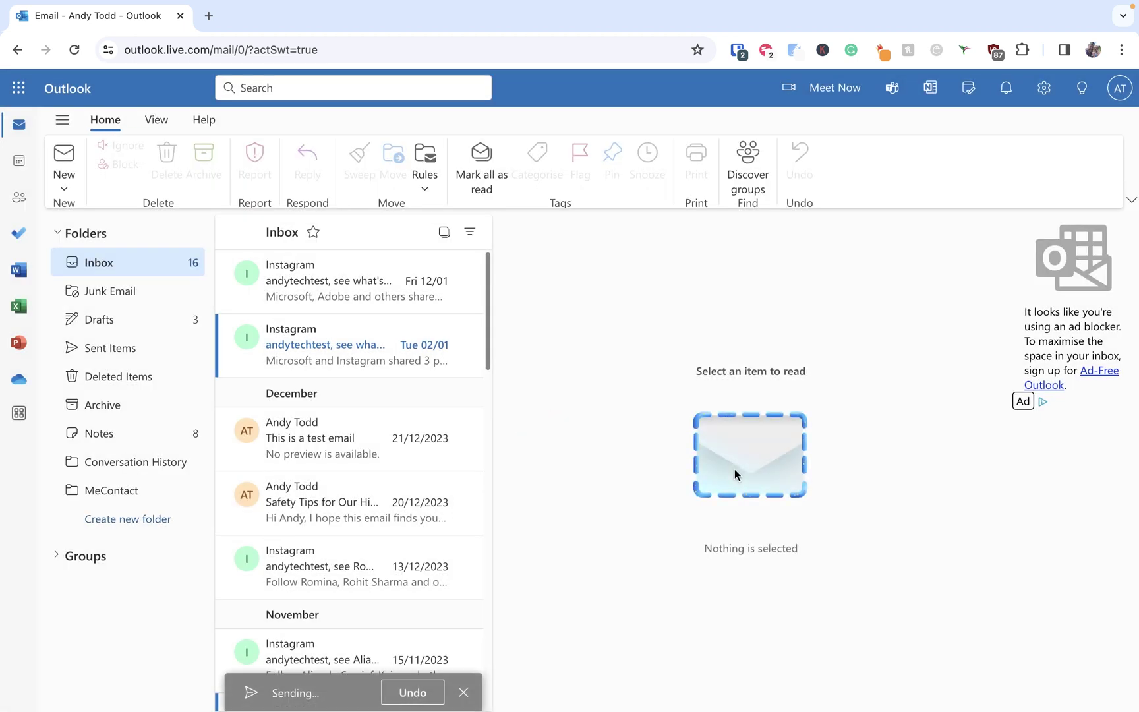